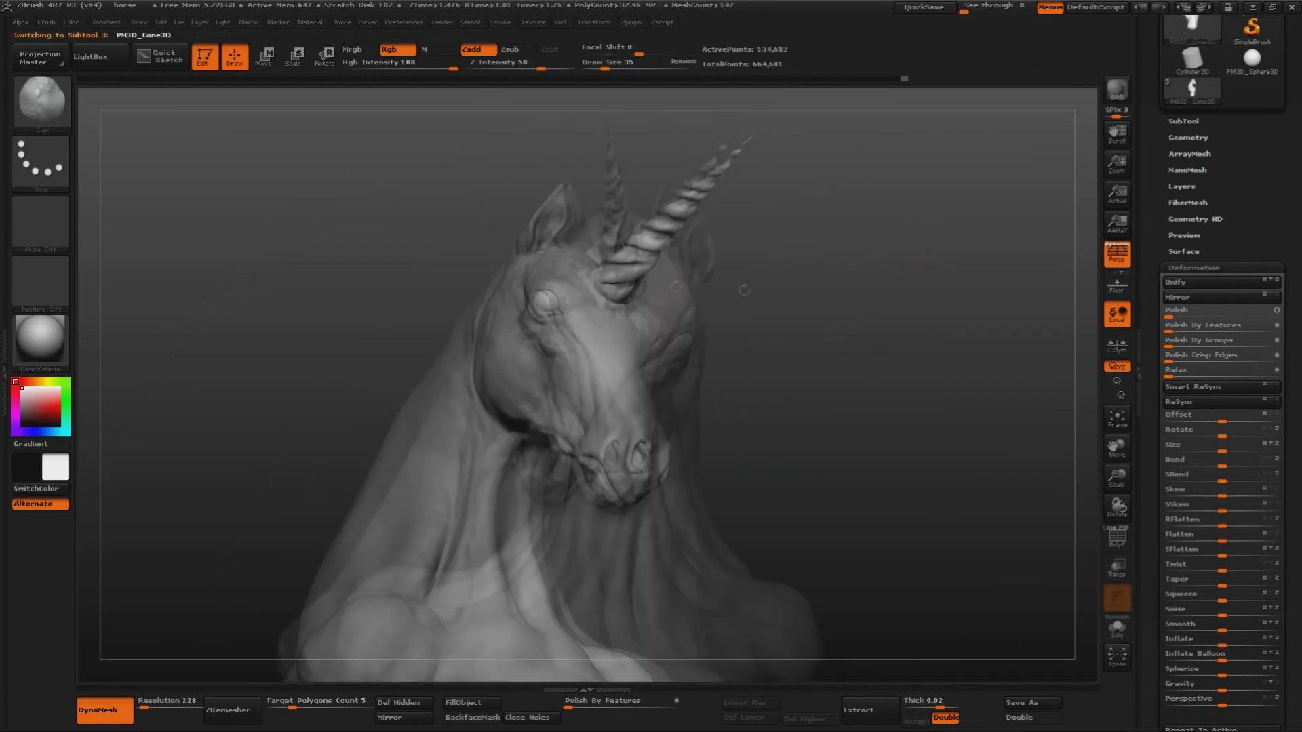
- Choose Alpha 58 as the brush alpha for detailing the spiral horn
{"action": "left_click", "coordinate": [246, 499]}
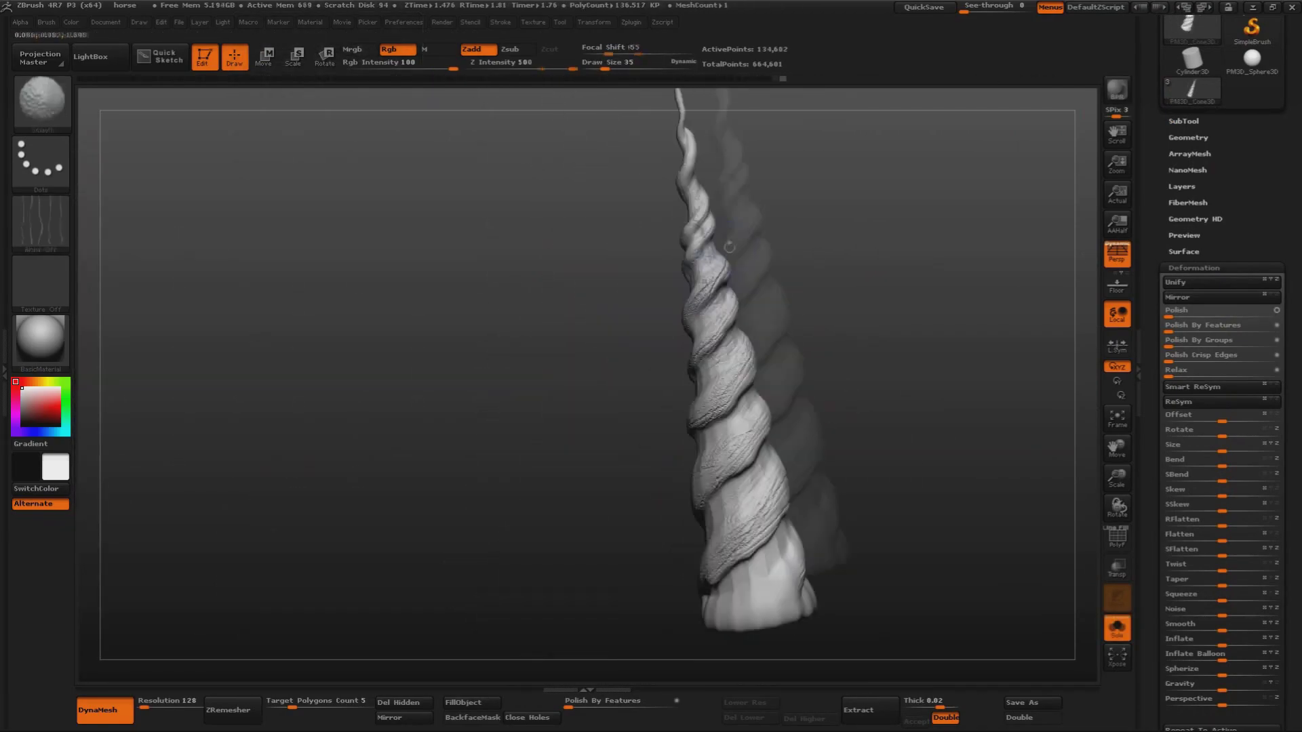
- Orbit the spiral horn until it stands nearly upright
{"action": "left_click_drag", "start_coordinate": [899, 423], "coordinate": [863, 296]}
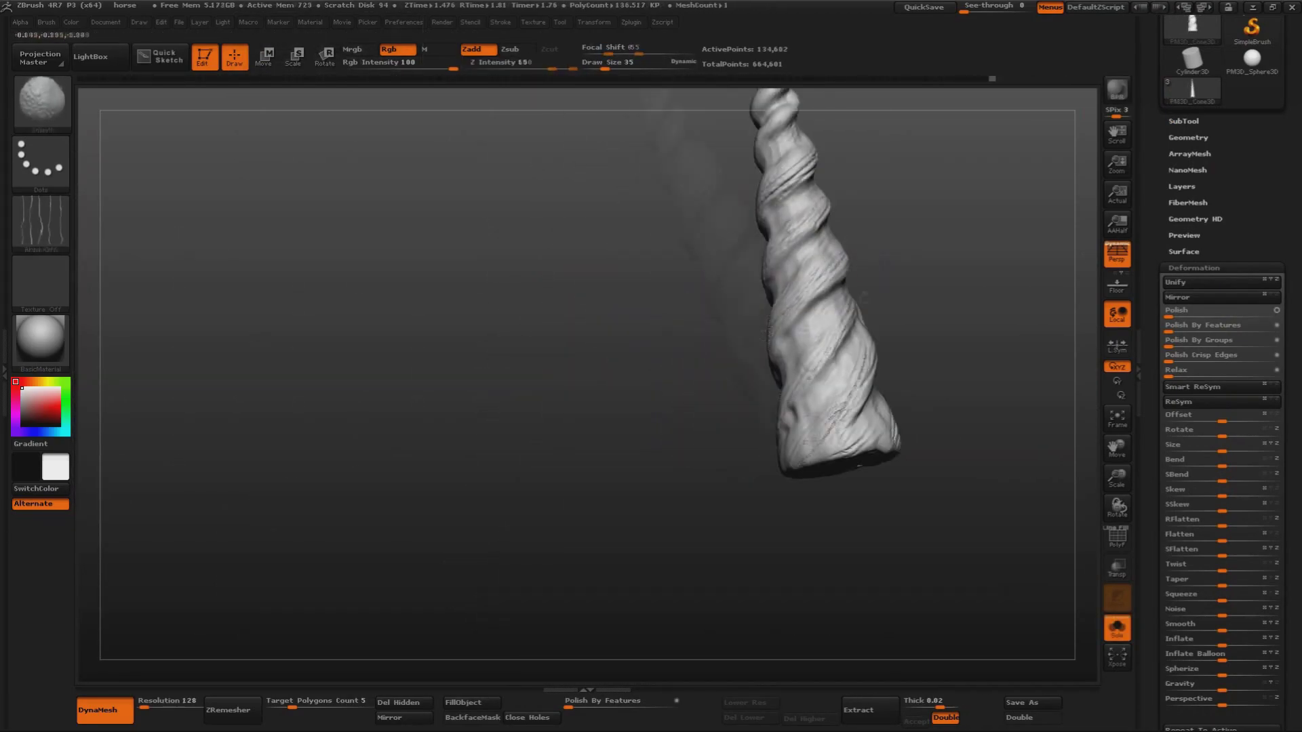